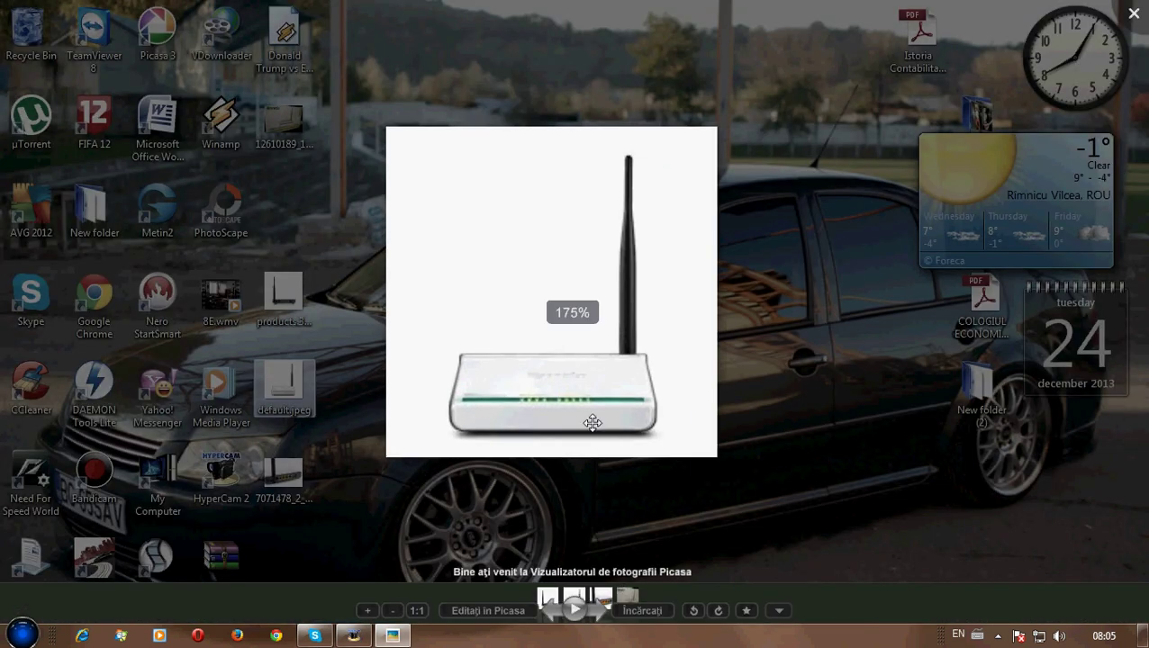
Close the router's front-view photo and open the rear-view photo from the desktop
{"action": "left_click", "coordinate": [1133, 14]}
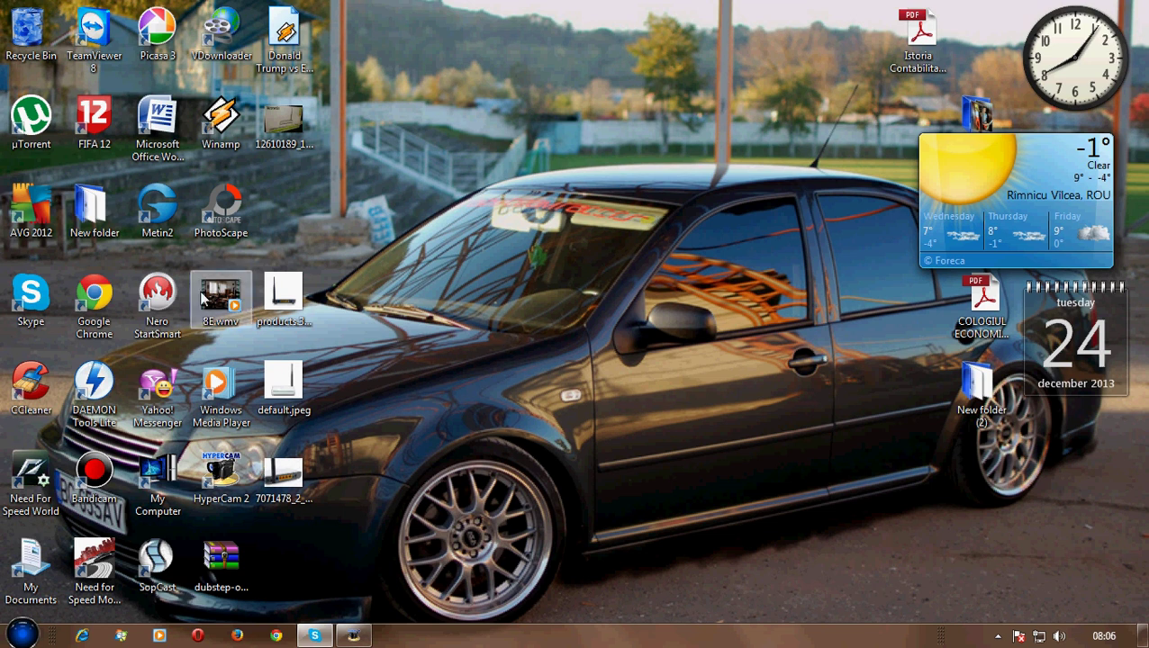
{"action": "double_click", "coordinate": [273, 293]}
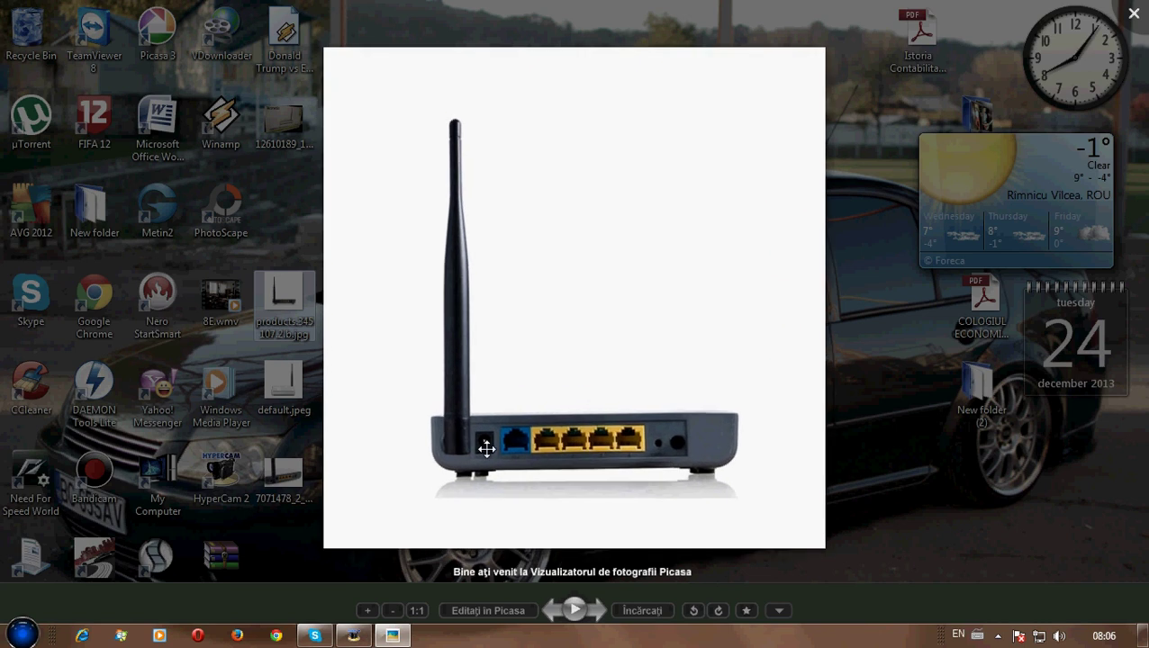
Zoom in on the router's rear ports, then close the photo
{"action": "scroll", "coordinate": [498, 450], "scroll_direction": "up", "scroll_amount": 5}
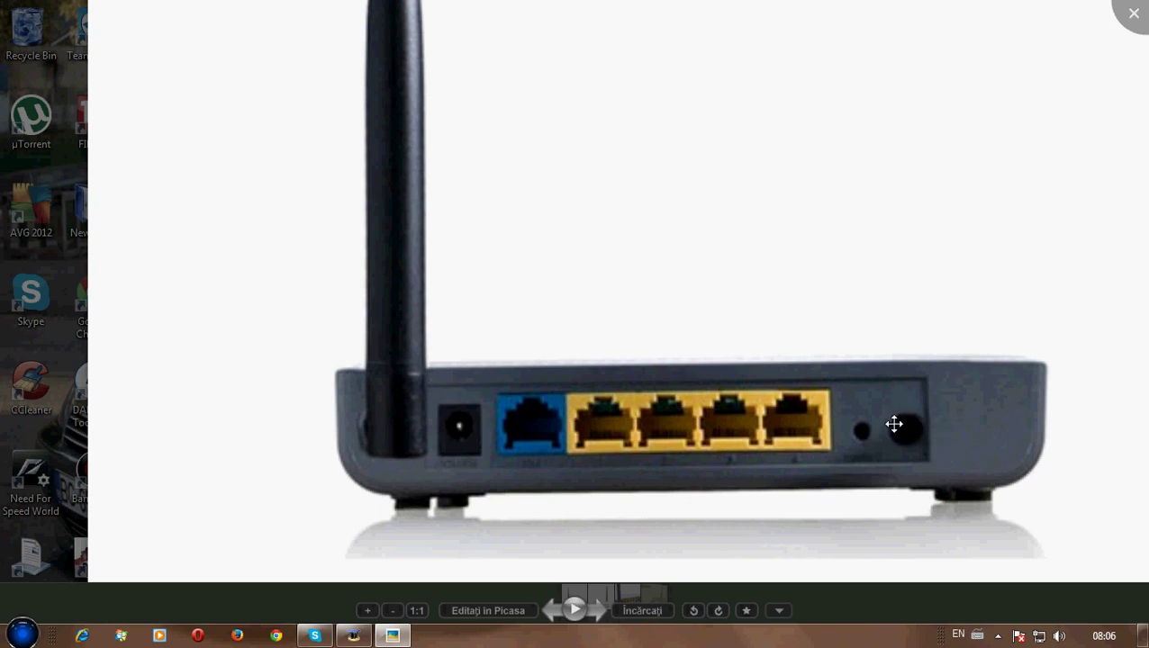
{"action": "left_click", "coordinate": [1134, 13]}
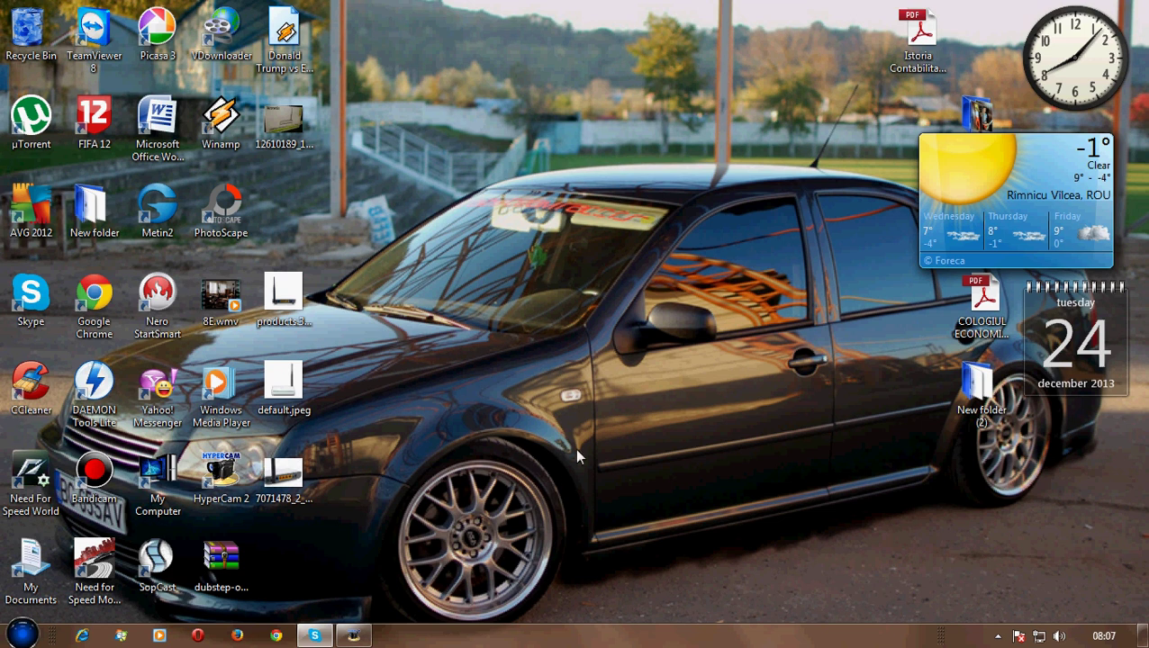
Open Network and Sharing Center from the tray and review the Local Area Connection status
{"action": "left_click", "coordinate": [1039, 635]}
{"action": "left_click", "coordinate": [978, 595]}
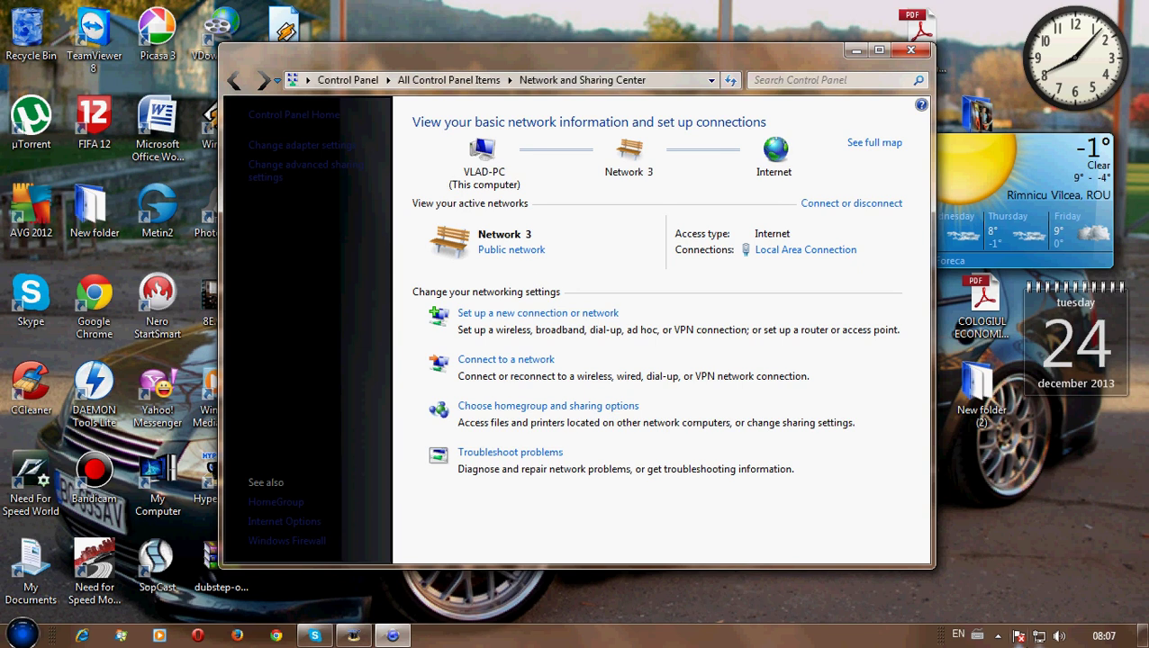
{"action": "left_click", "coordinate": [1040, 635]}
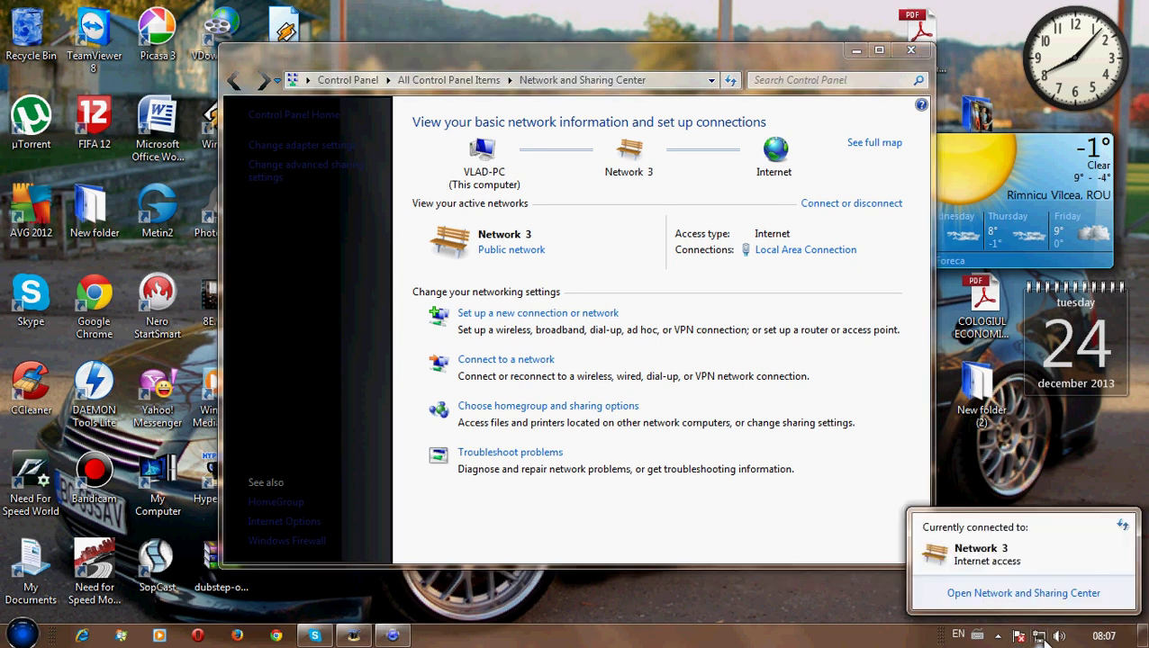
{"action": "left_click", "coordinate": [1053, 469]}
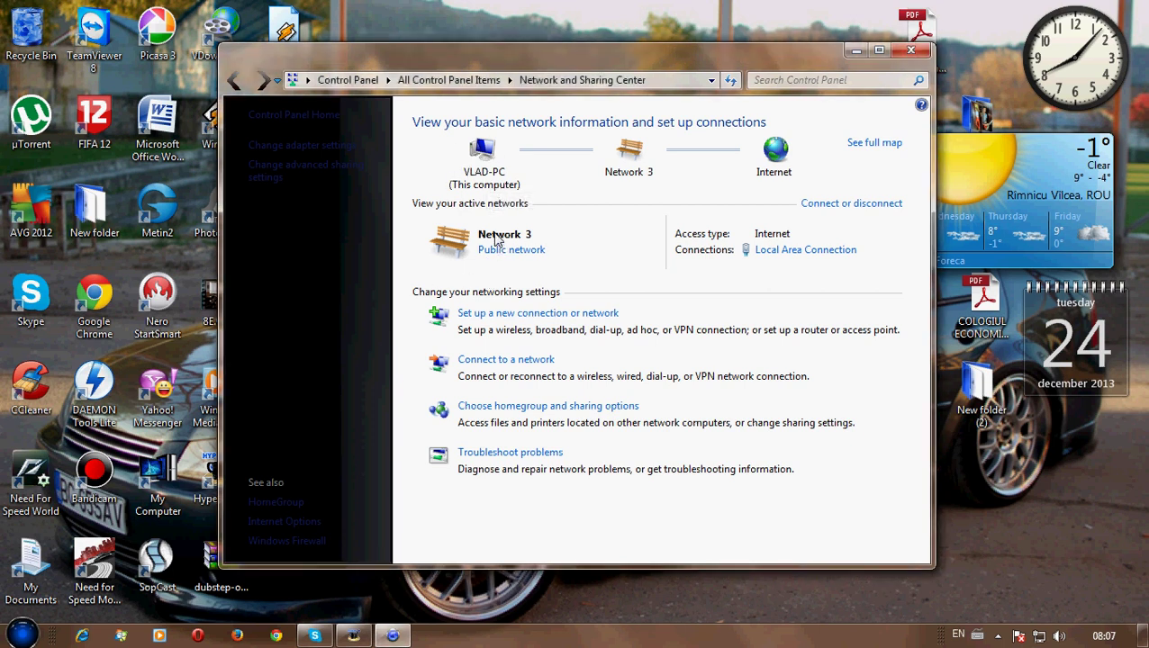
{"action": "left_click", "coordinate": [791, 253]}
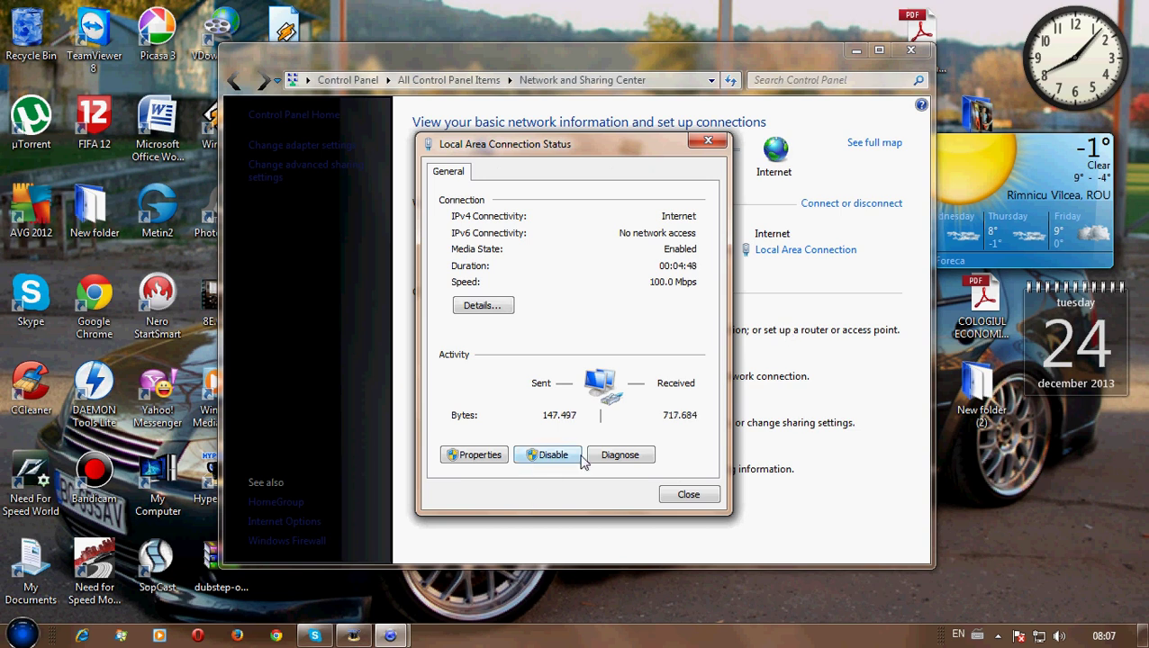
{"action": "left_click", "coordinate": [692, 499]}
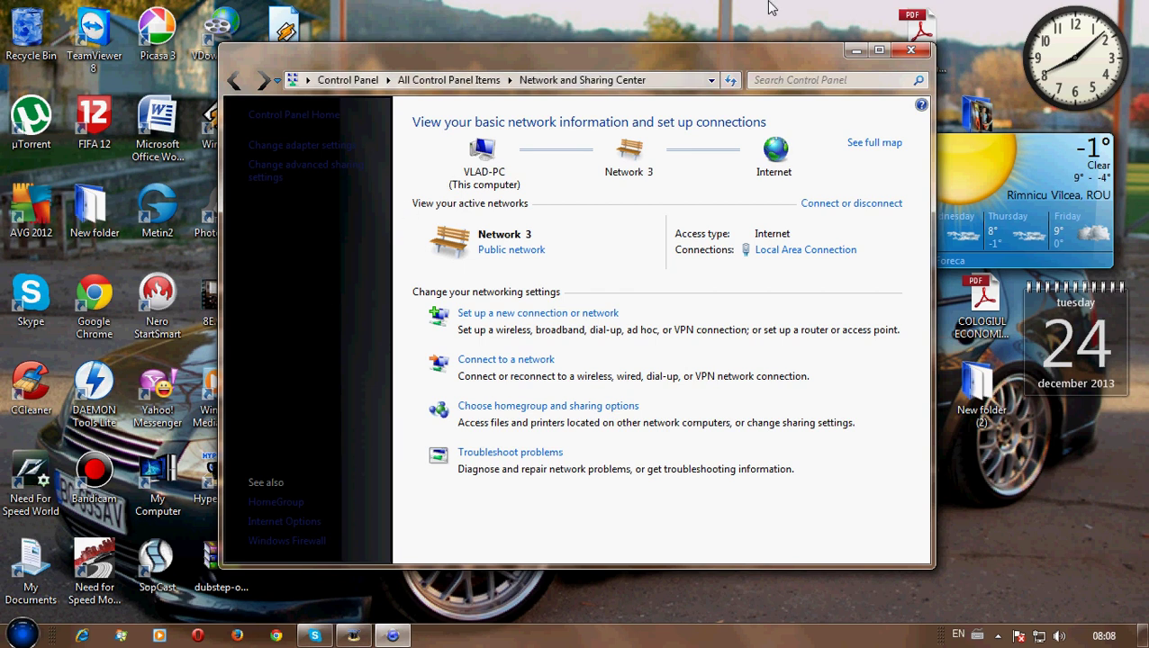
Close the network window and log in to the router at 192.168.0.1 with its admin password
{"action": "left_click", "coordinate": [909, 49]}
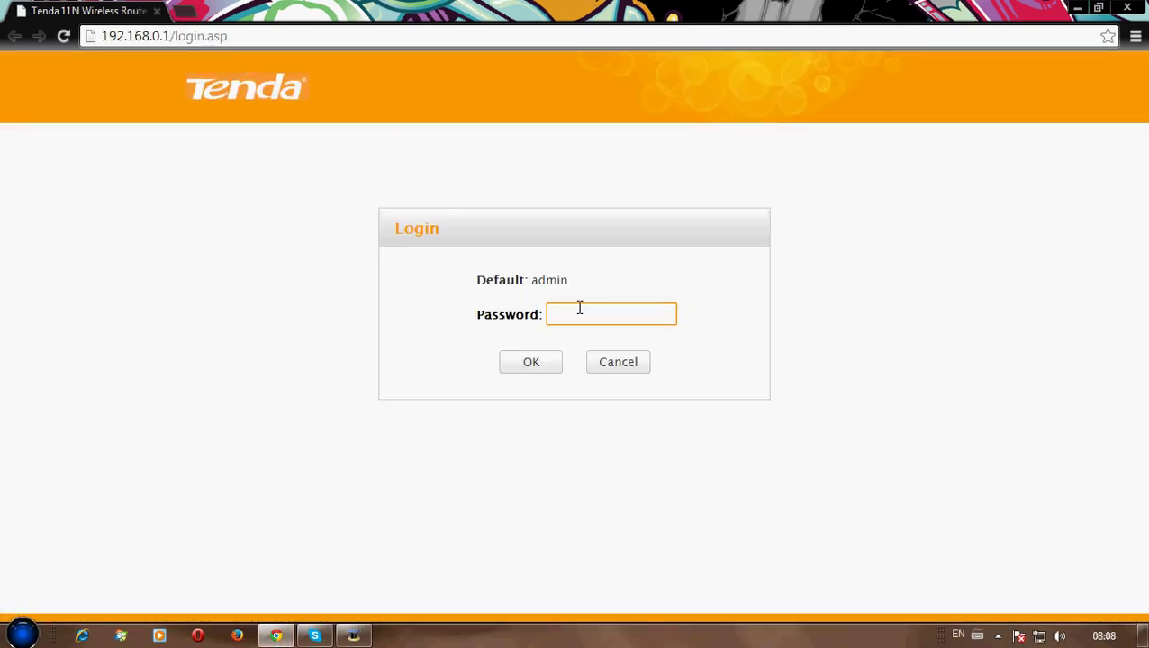
{"action": "type", "text": "dmin"}
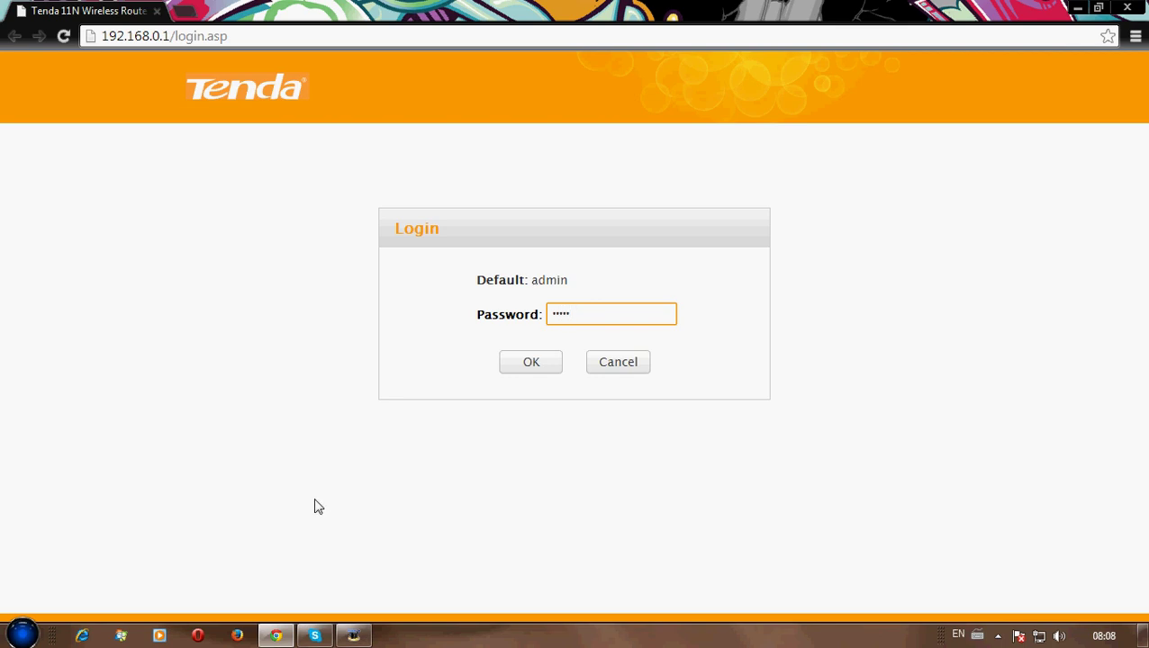
{"action": "left_click", "coordinate": [520, 369]}
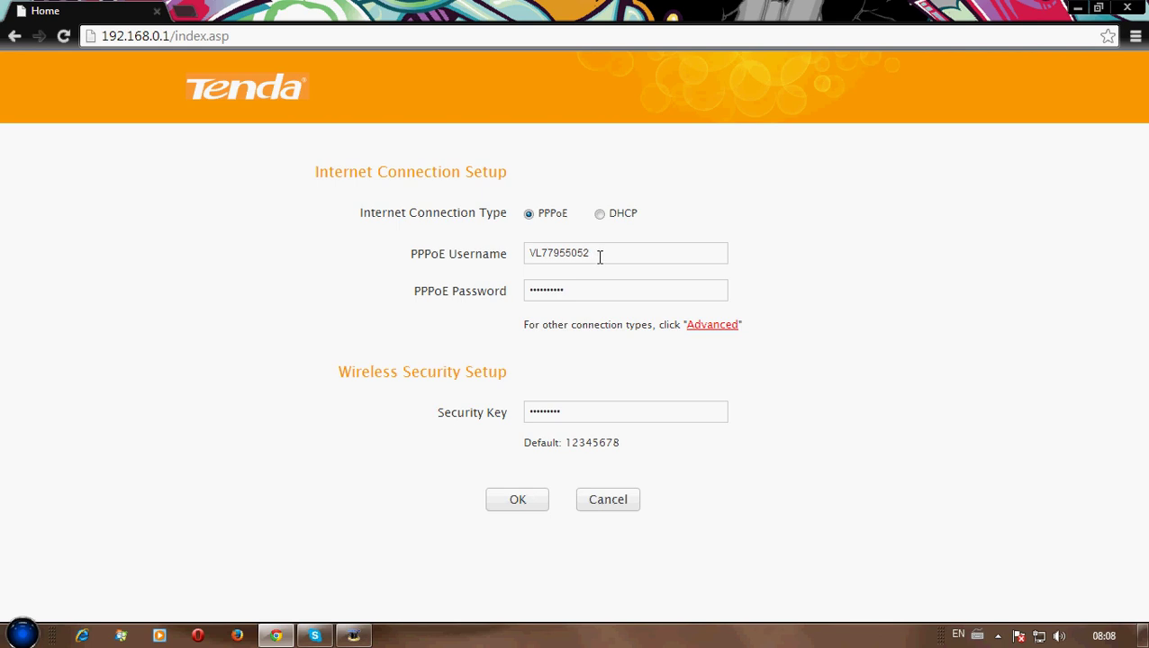
Check the PPPoE username and password fields, then apply the internet and security settings
{"action": "left_click_drag", "start_coordinate": [542, 253], "coordinate": [534, 253]}
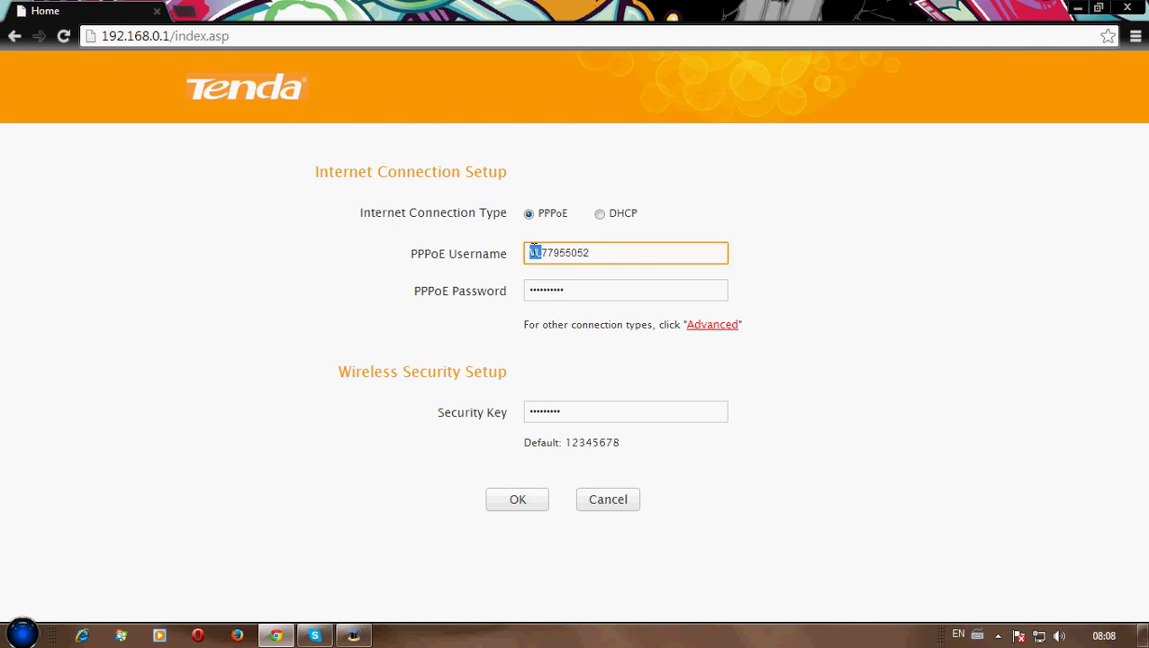
{"action": "left_click", "coordinate": [648, 257]}
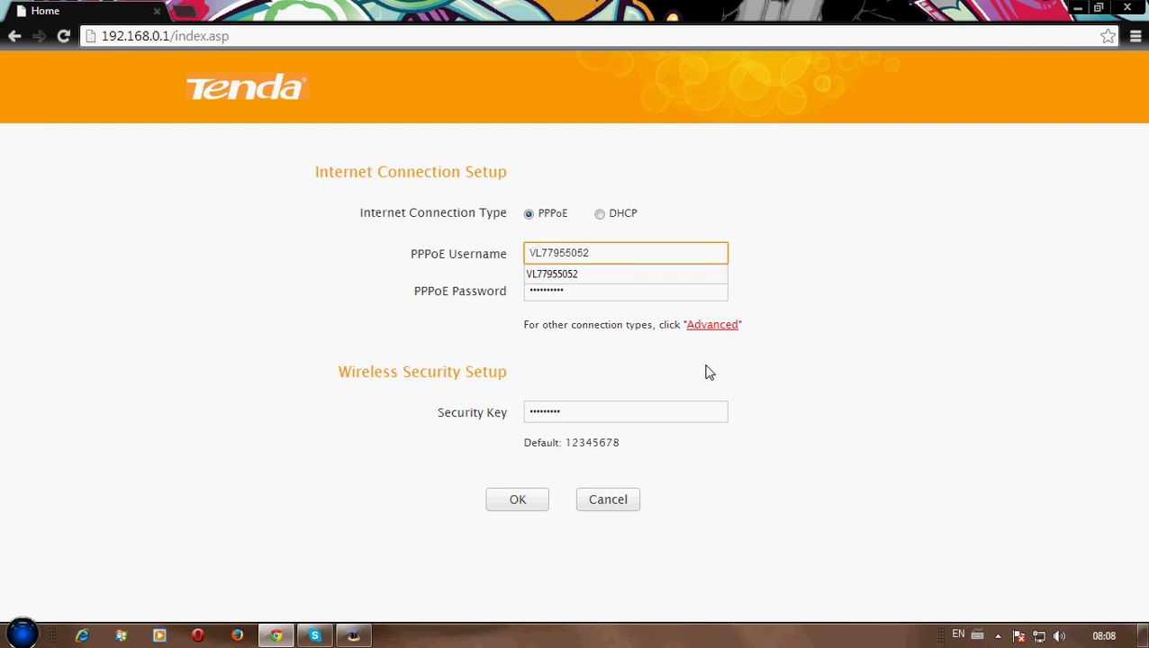
{"action": "left_click", "coordinate": [753, 404]}
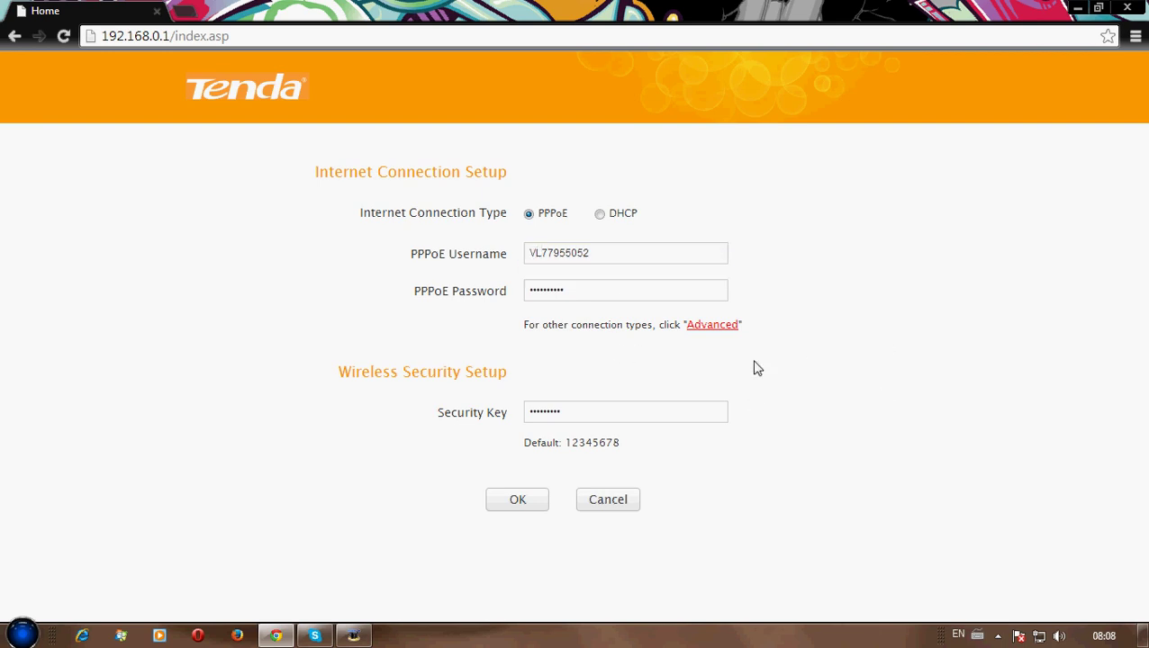
{"action": "left_click", "coordinate": [580, 292]}
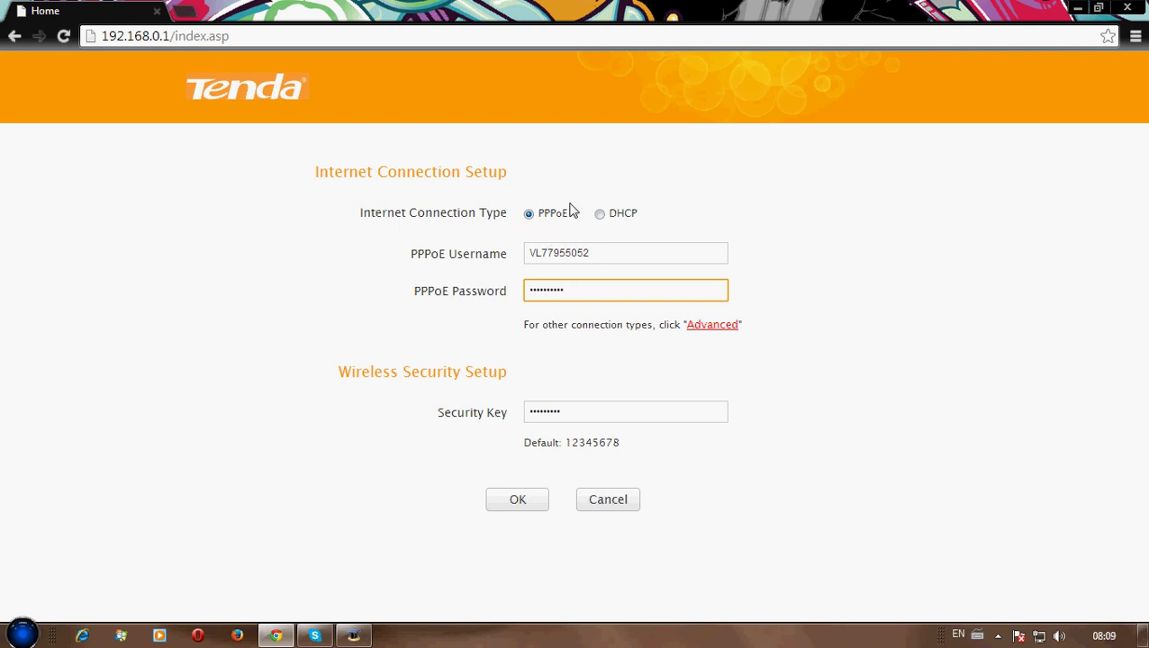
{"action": "left_click", "coordinate": [524, 511]}
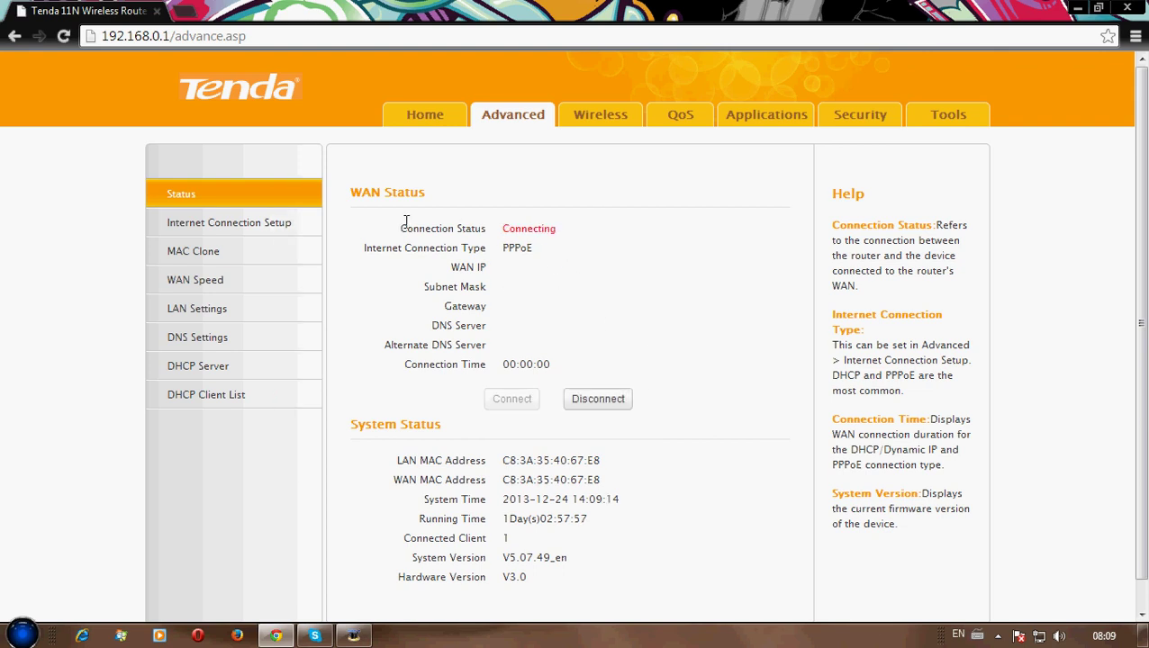
Confirm the WAN Connection Status reads Connected, then go to the Wireless settings
{"action": "left_click_drag", "start_coordinate": [562, 237], "coordinate": [453, 225]}
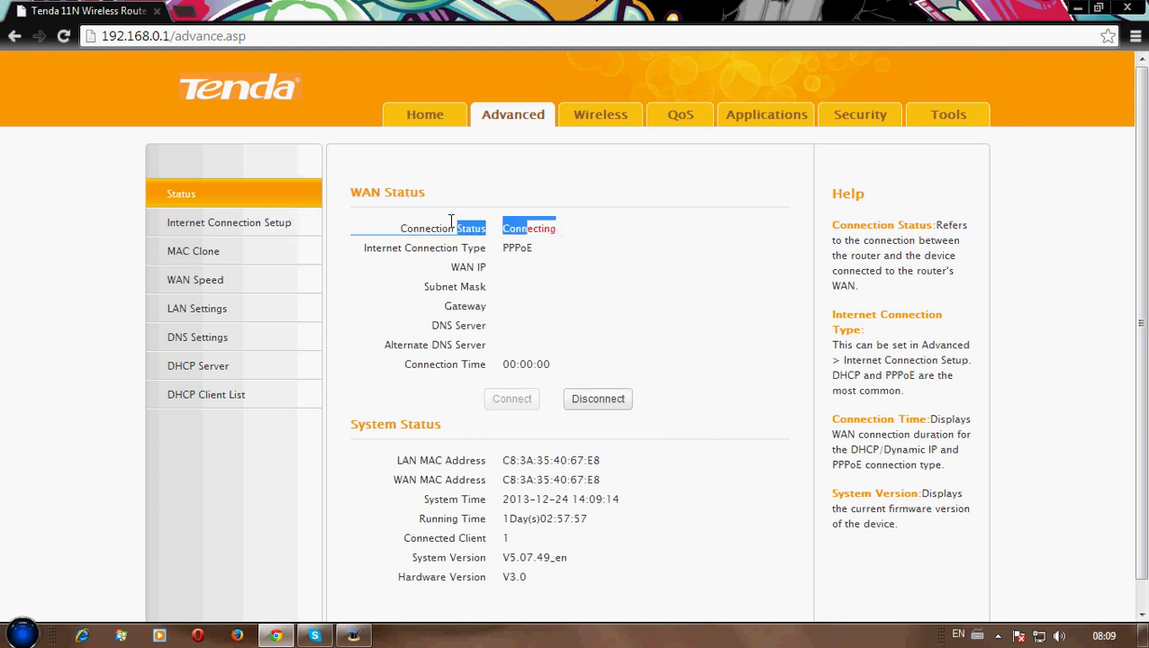
{"action": "left_click", "coordinate": [712, 333]}
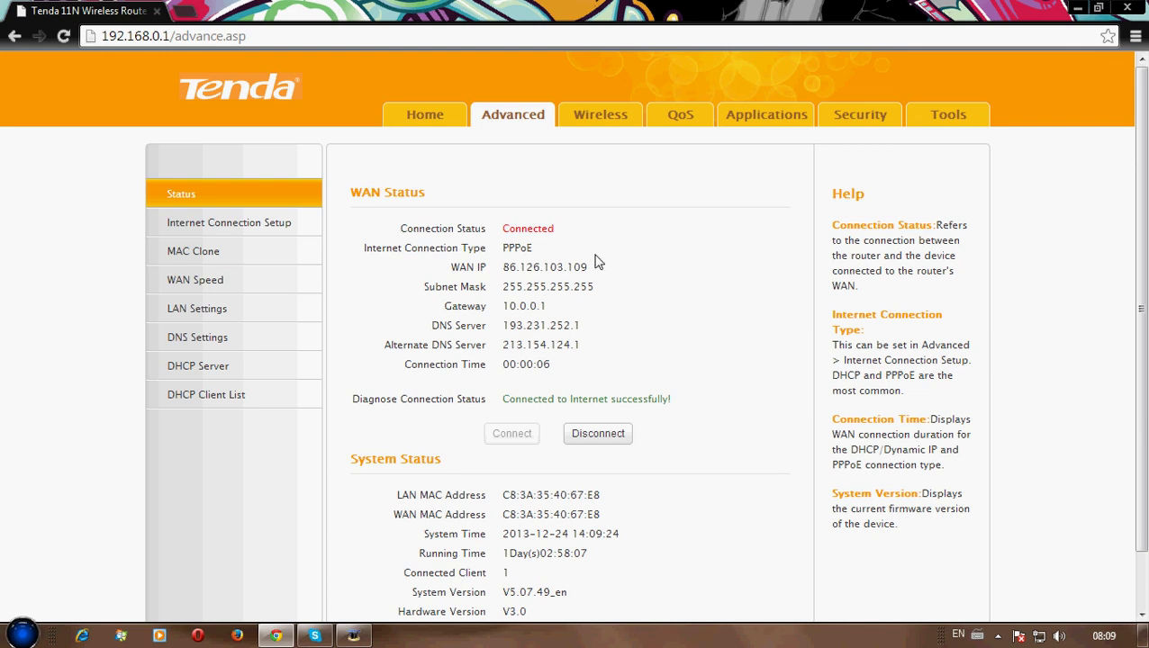
{"action": "left_click", "coordinate": [612, 129]}
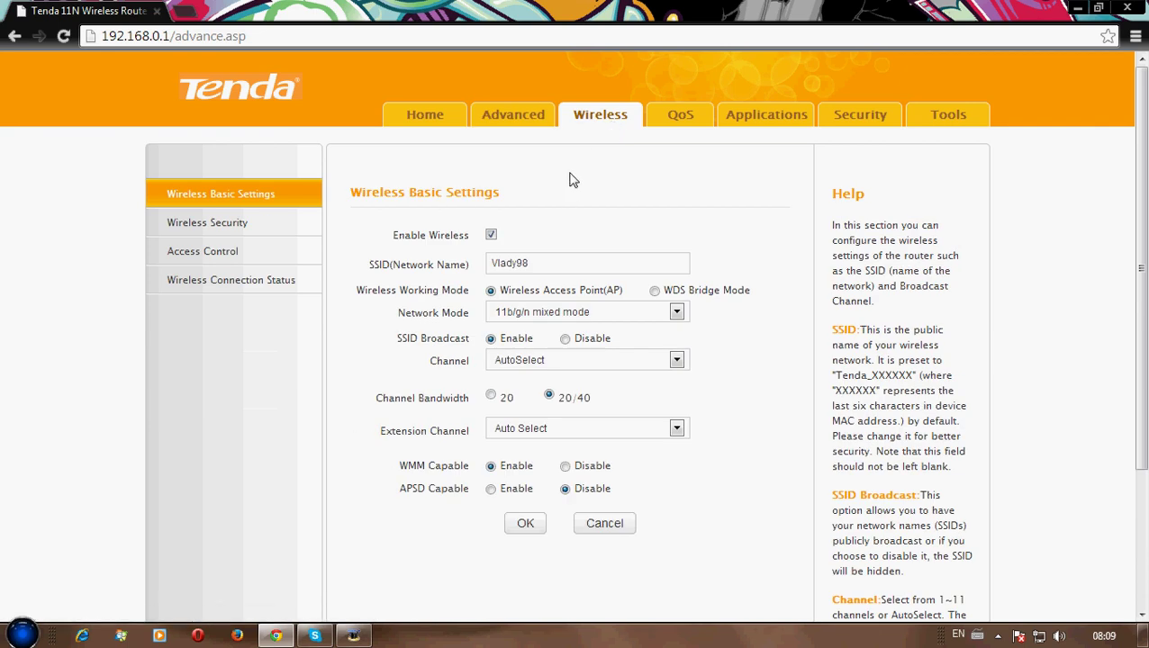
Save wireless enabled with SSID Vlady98, 11b/g/n mixed mode and AutoSelect channel
{"action": "left_click", "coordinate": [492, 236]}
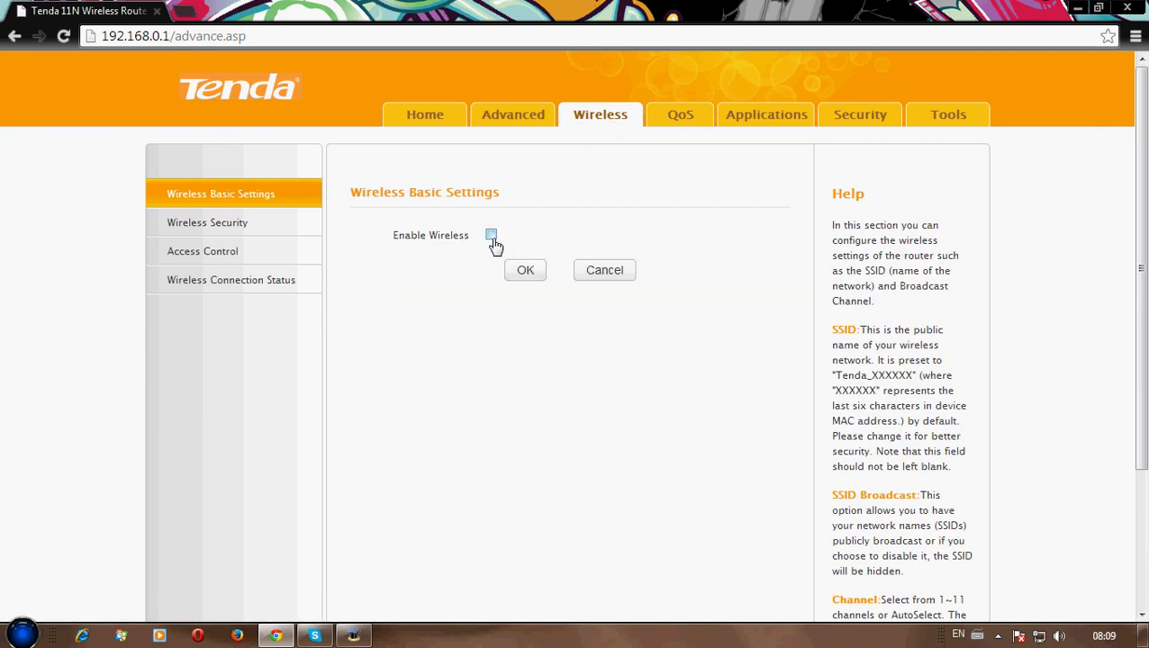
{"action": "left_click", "coordinate": [492, 236]}
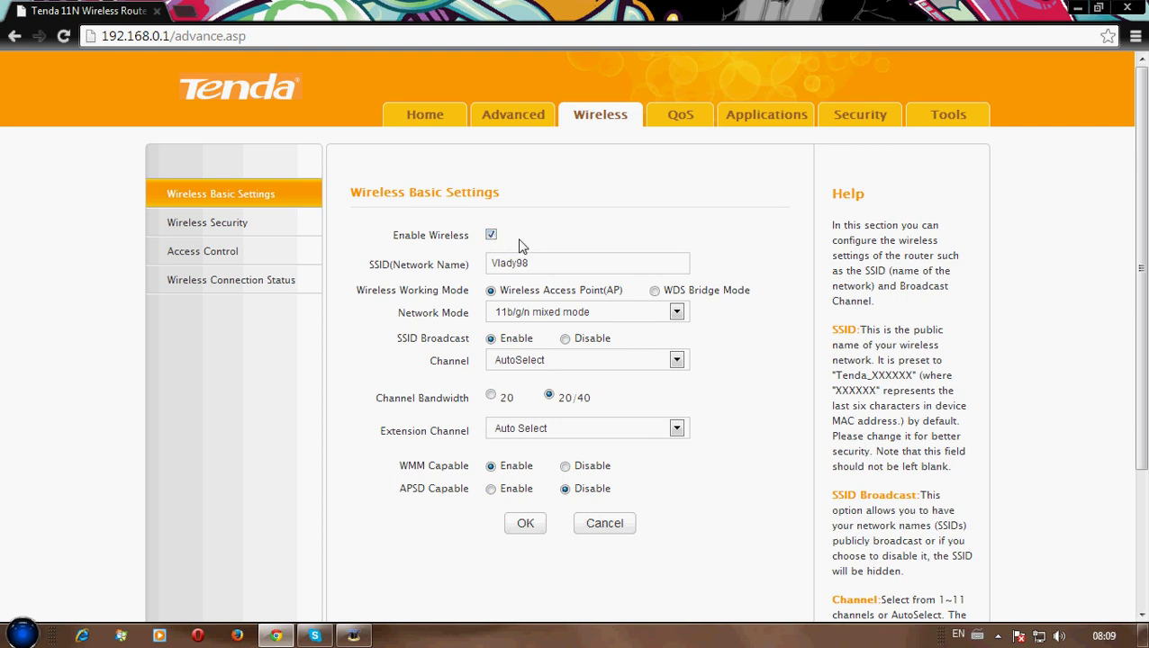
{"action": "left_click", "coordinate": [585, 265]}
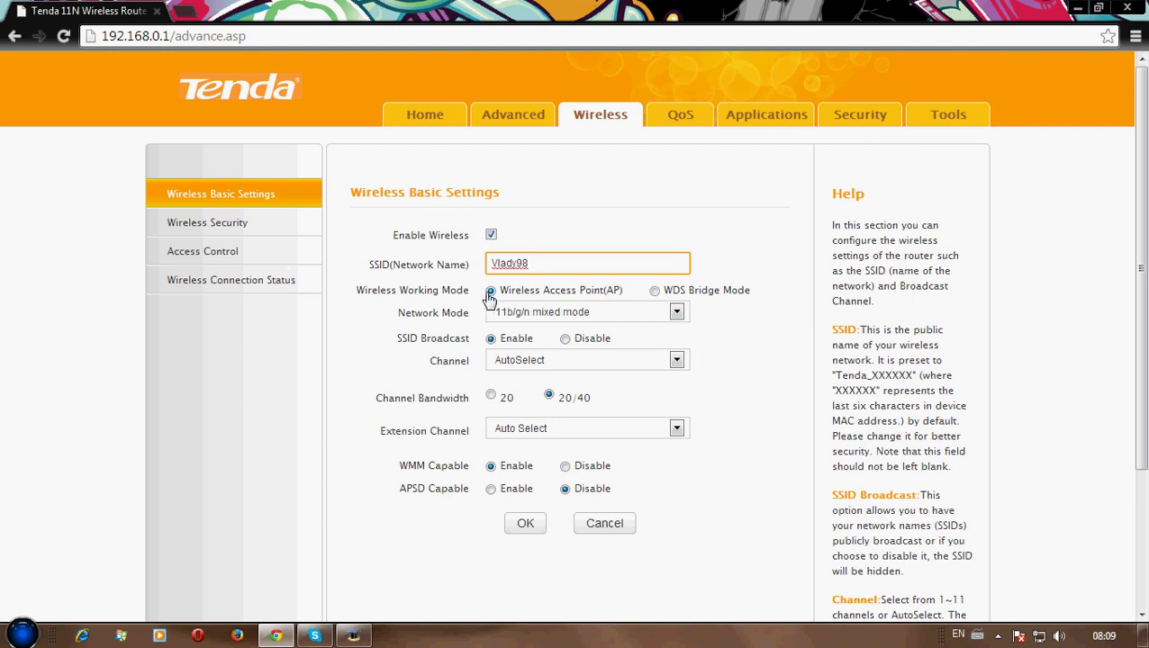
{"action": "left_click", "coordinate": [609, 315]}
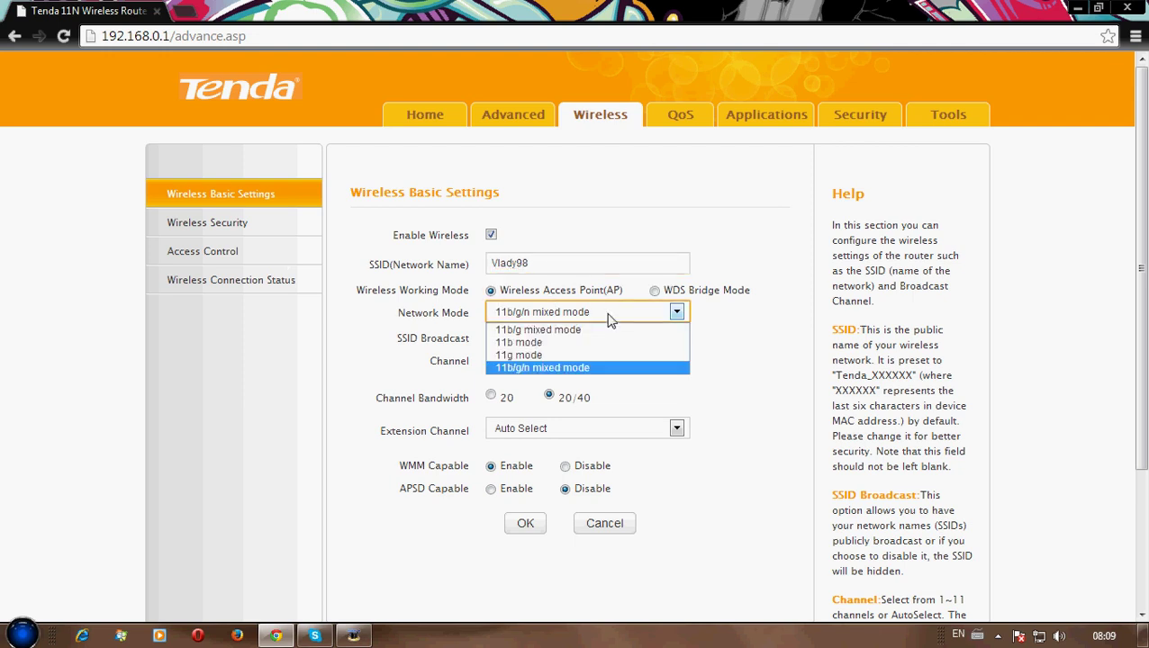
{"action": "left_click", "coordinate": [593, 367]}
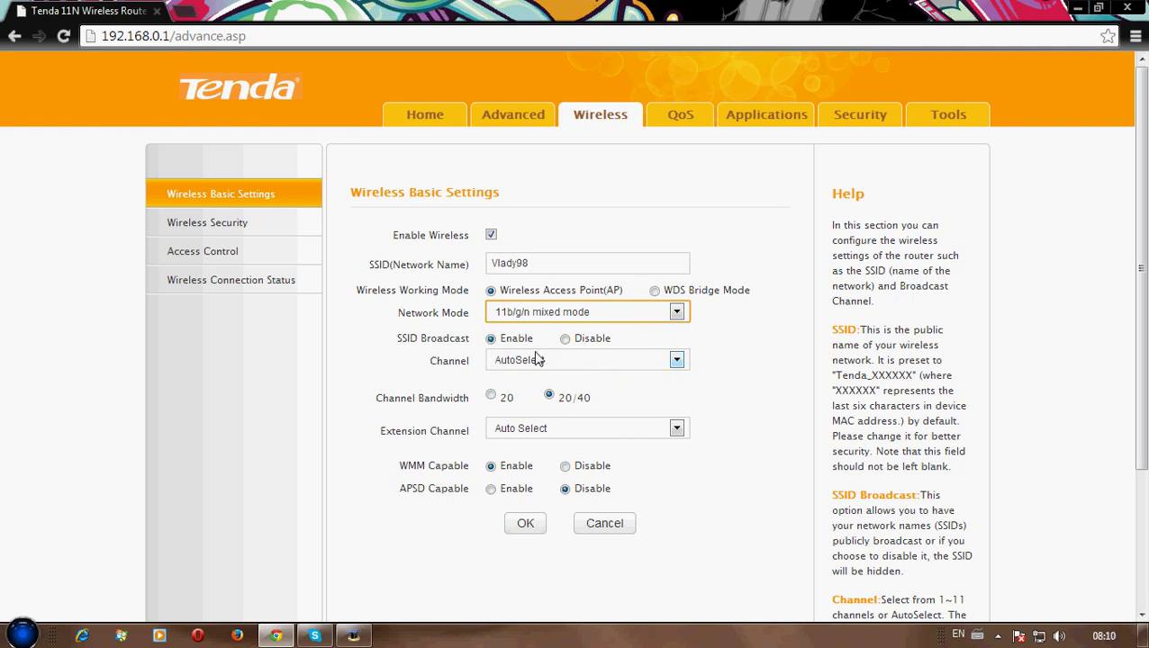
{"action": "left_click", "coordinate": [569, 361]}
{"action": "left_click", "coordinate": [564, 382]}
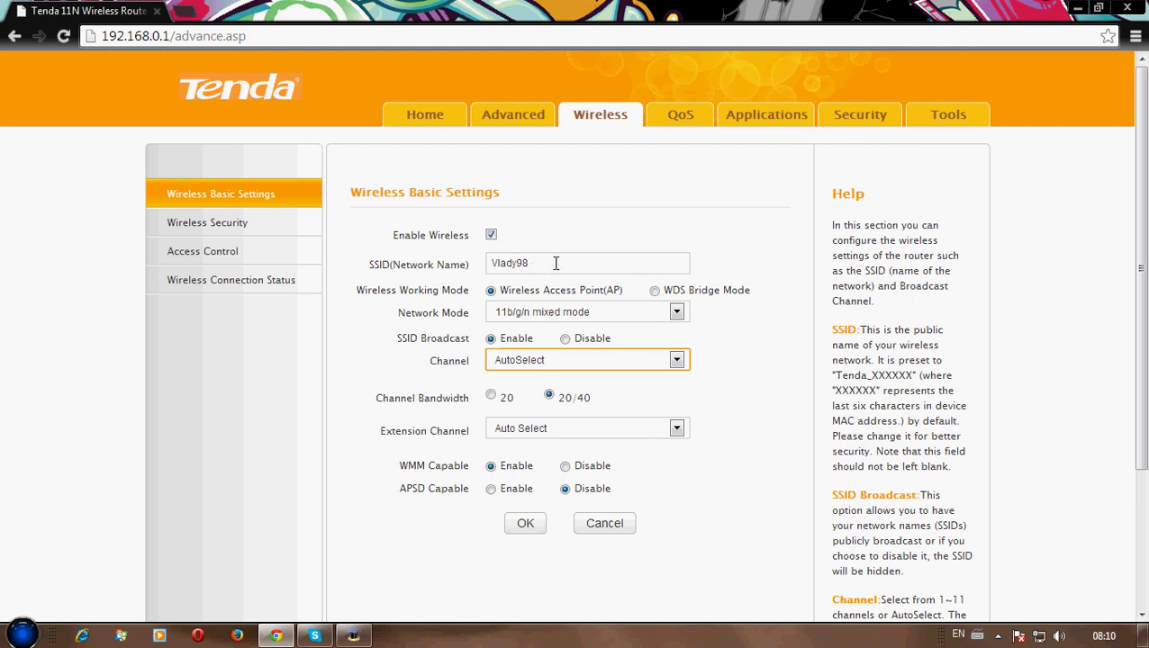
{"action": "left_click", "coordinate": [527, 531]}
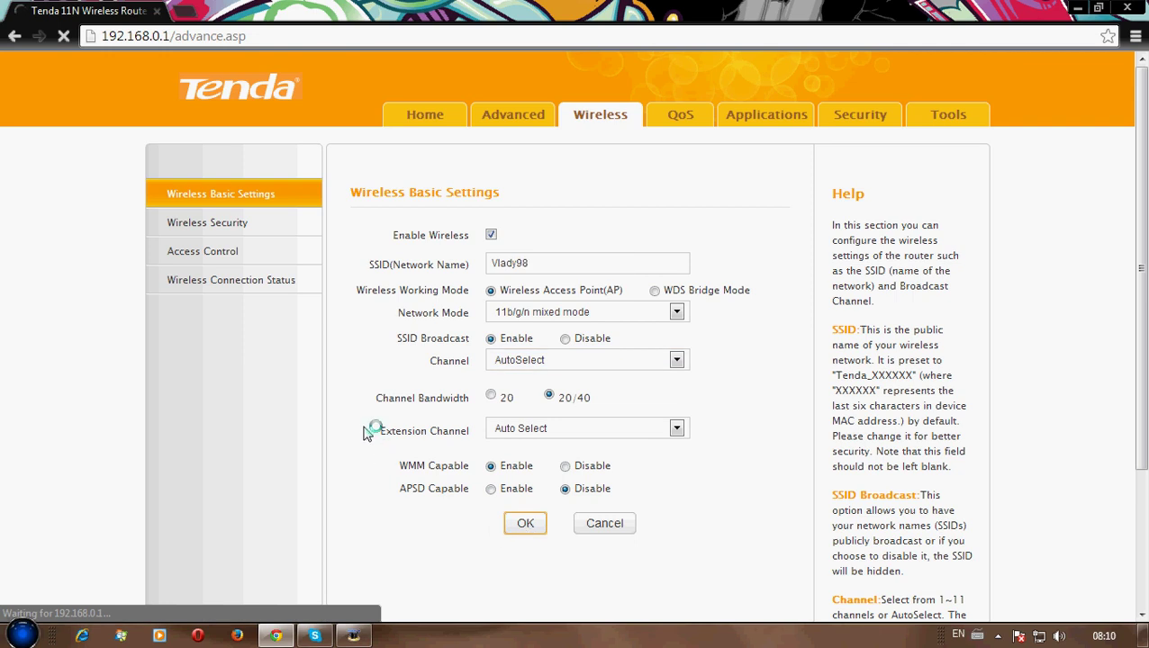
{"action": "left_click", "coordinate": [216, 232]}
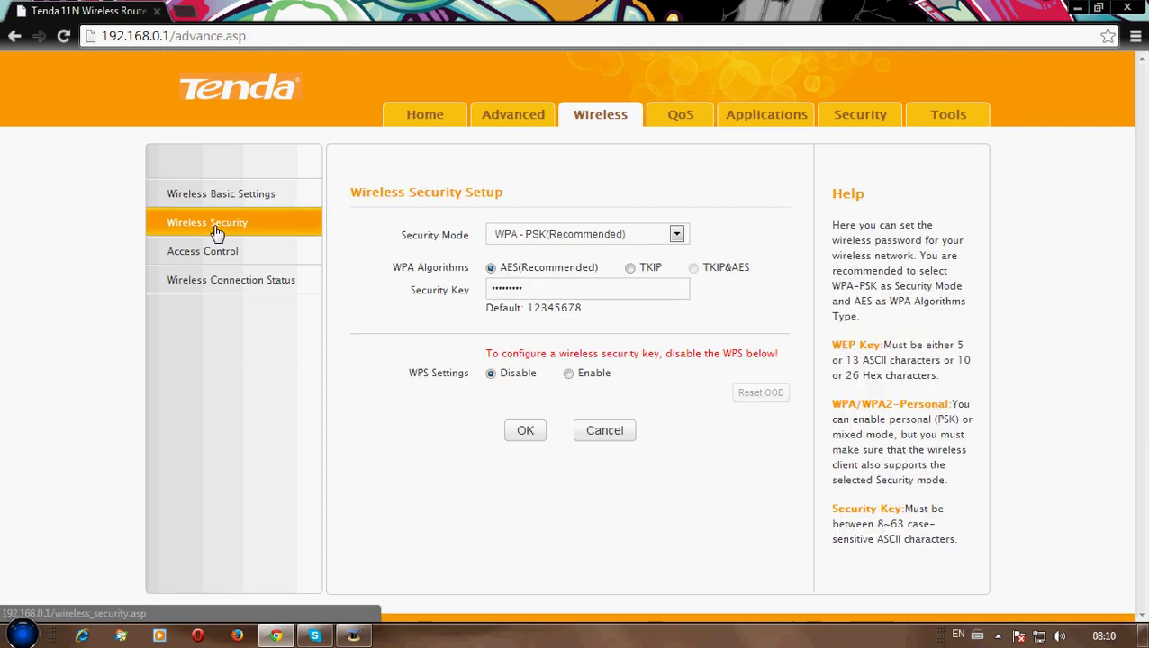
Set security mode WPA-PSK(Recommended) with AES, enter the security key, and save
{"action": "left_click", "coordinate": [657, 239]}
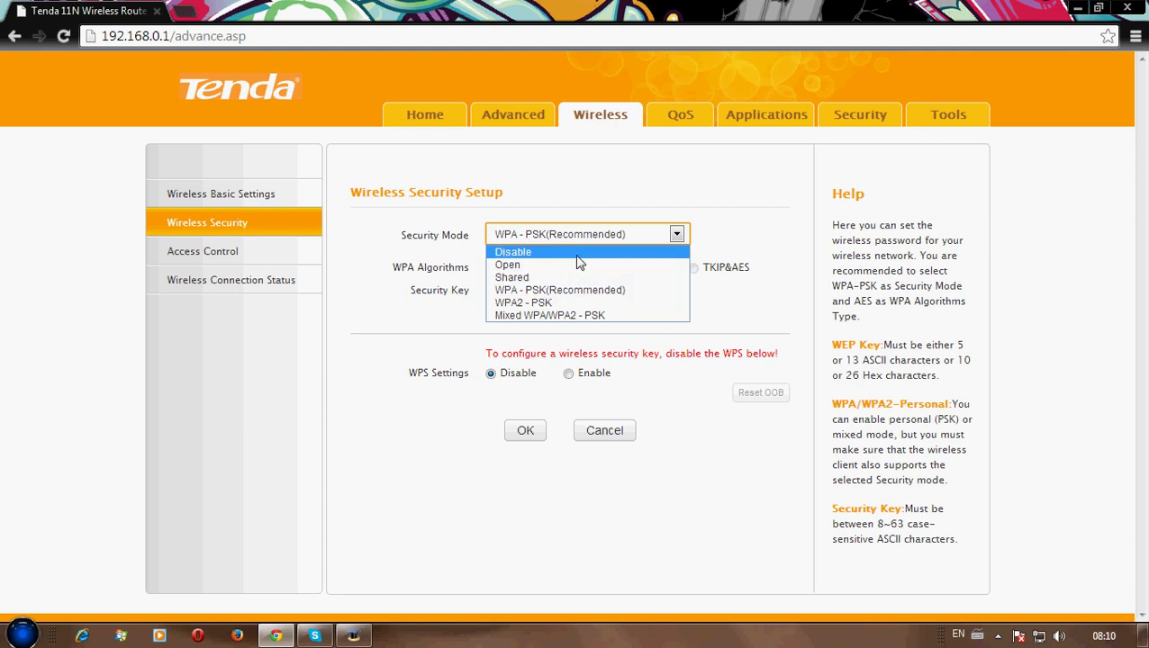
{"action": "left_click", "coordinate": [761, 231]}
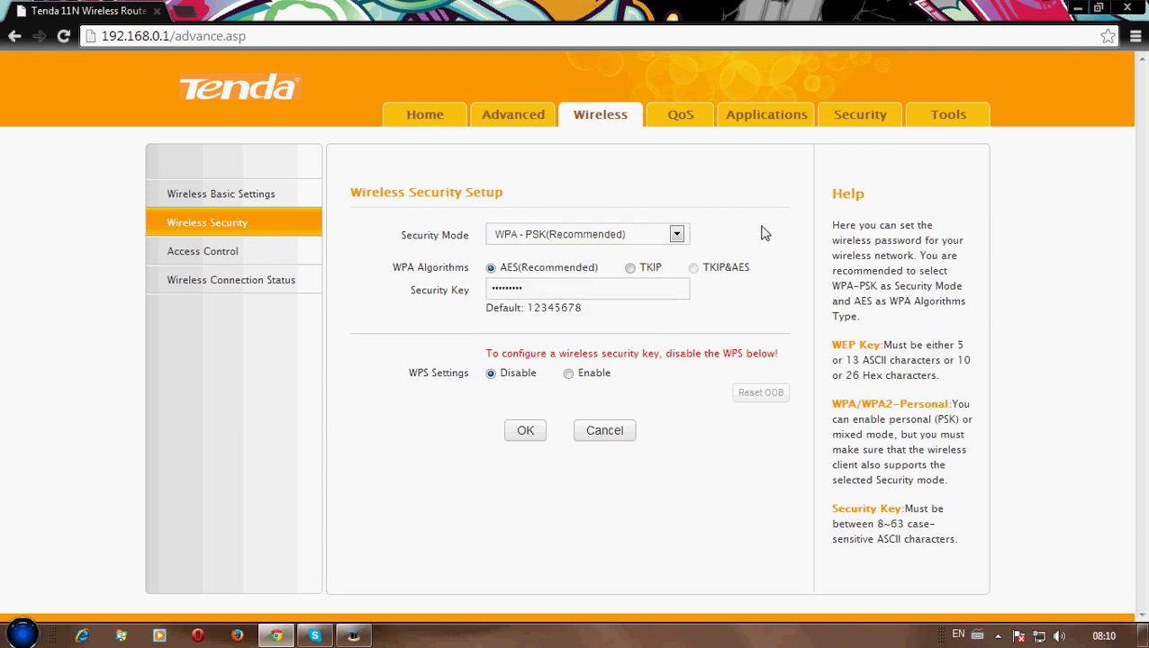
{"action": "left_click", "coordinate": [592, 241]}
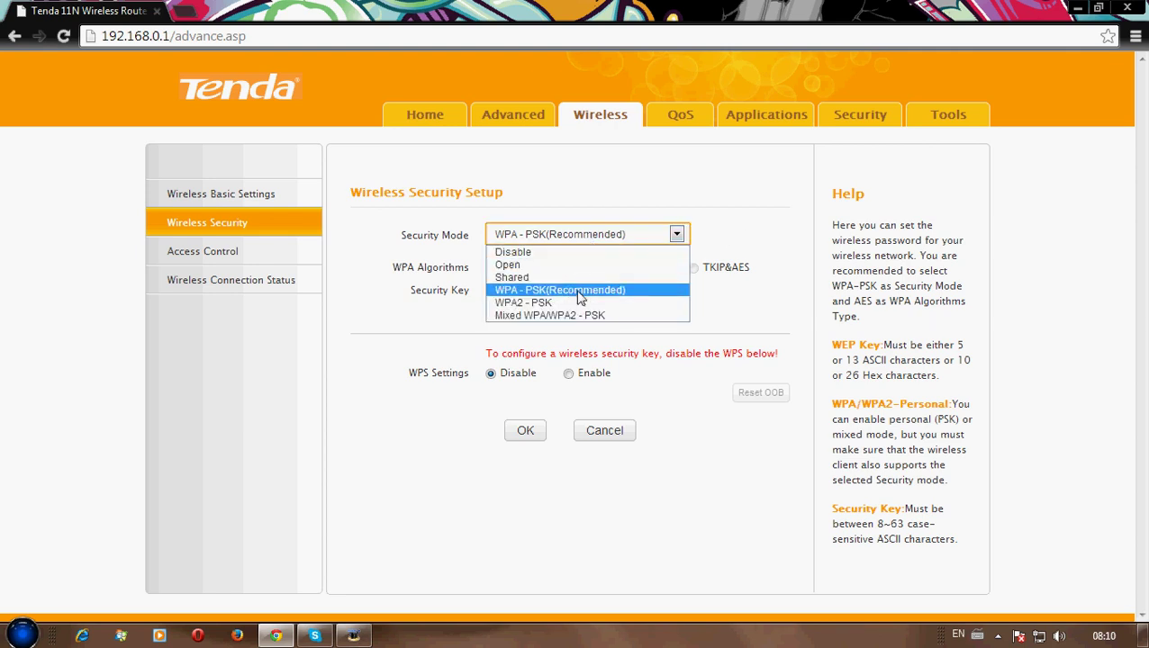
{"action": "left_click", "coordinate": [801, 311]}
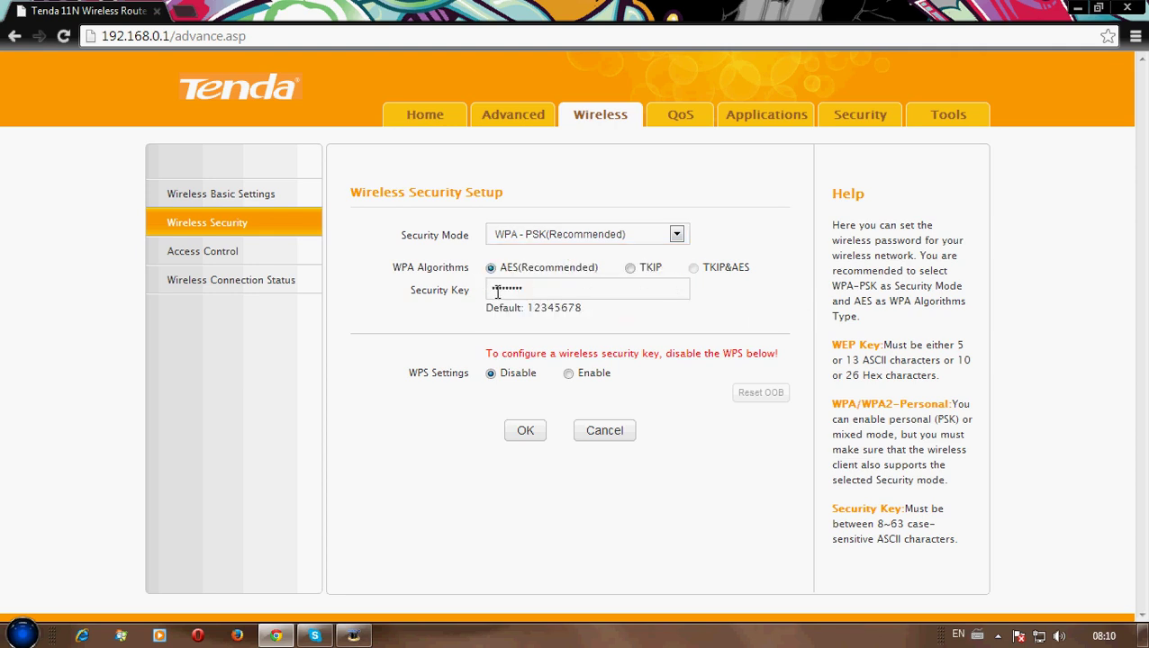
{"action": "left_click", "coordinate": [548, 288]}
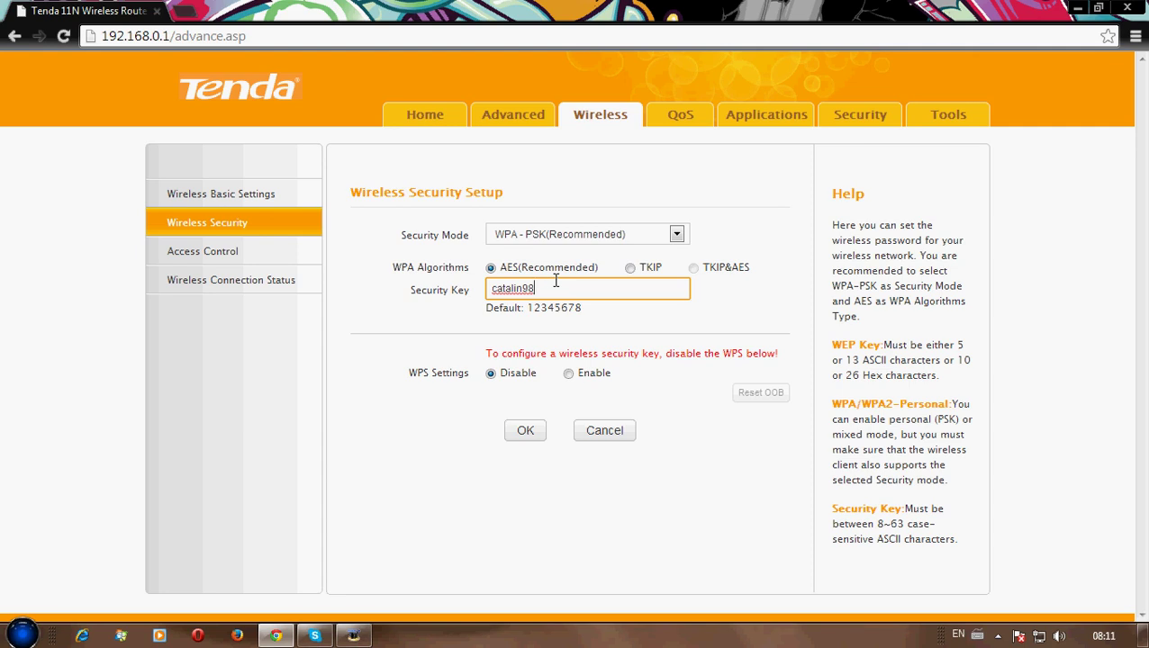
{"action": "left_click", "coordinate": [648, 324]}
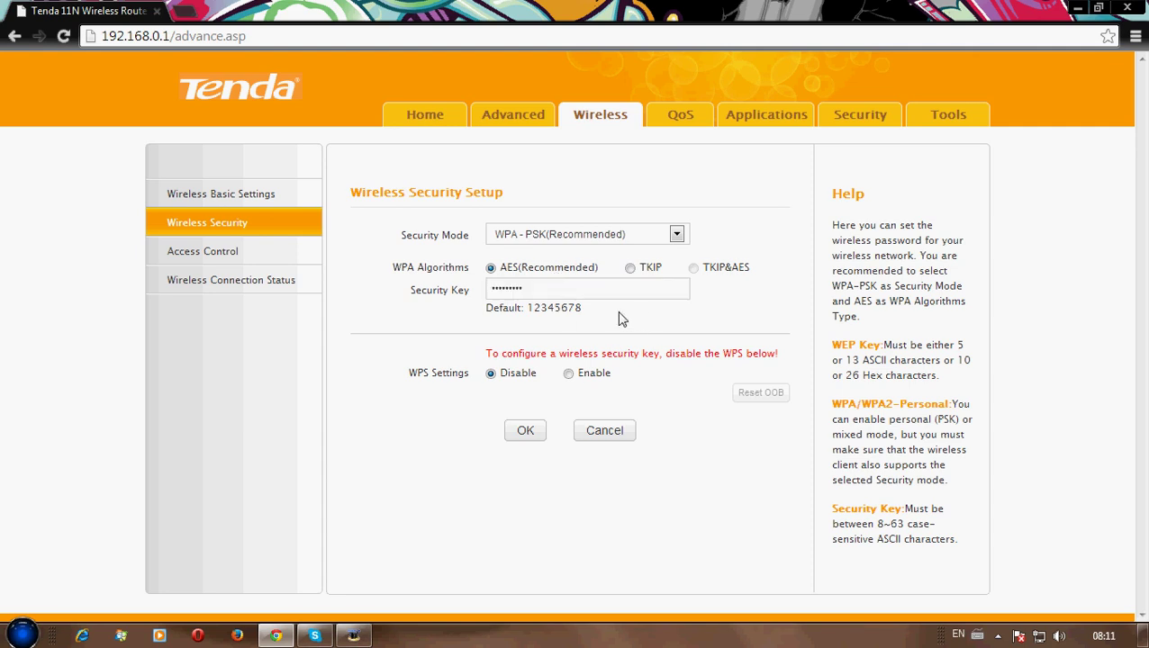
{"action": "left_click", "coordinate": [529, 436]}
{"action": "left_click", "coordinate": [528, 436]}
{"action": "left_click", "coordinate": [512, 120]}
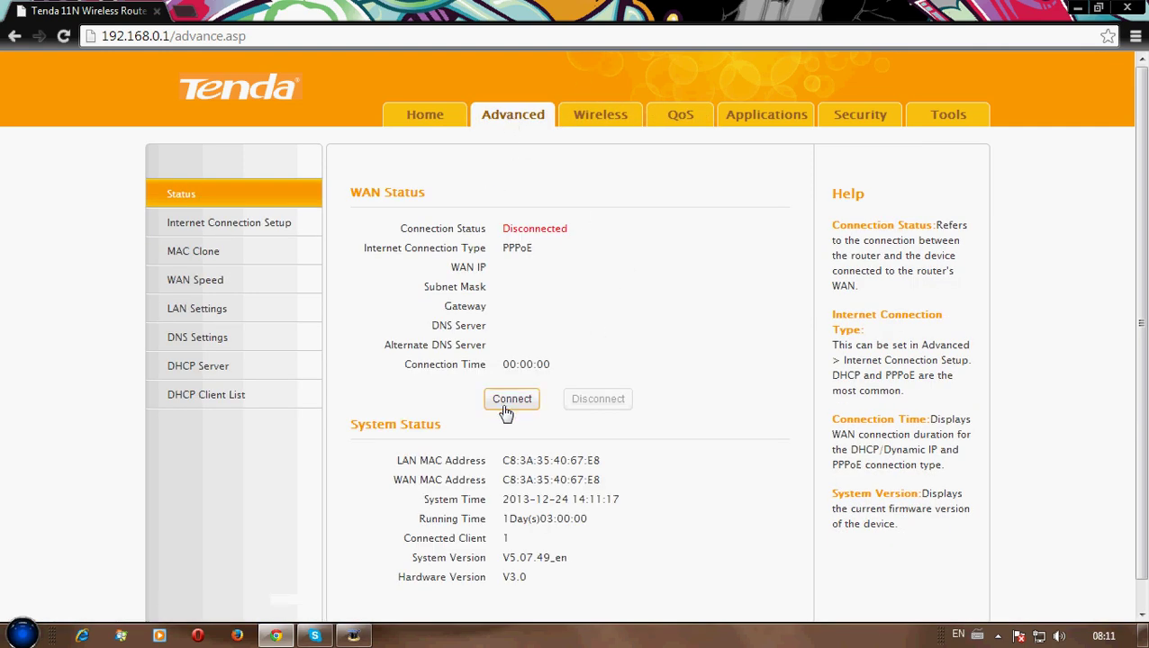
Connect the PPPoE WAN link, then browse the wireless pages back to Basic Settings
{"action": "left_click", "coordinate": [521, 402]}
{"action": "left_click", "coordinate": [610, 124]}
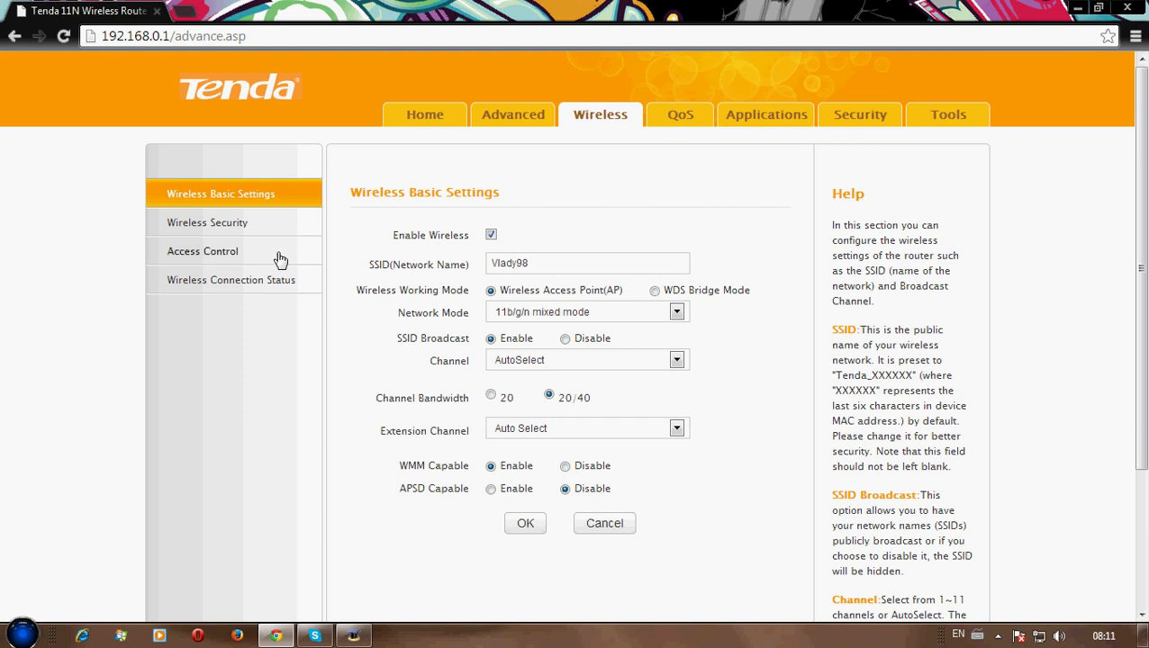
{"action": "left_click", "coordinate": [193, 225]}
{"action": "left_click", "coordinate": [190, 259]}
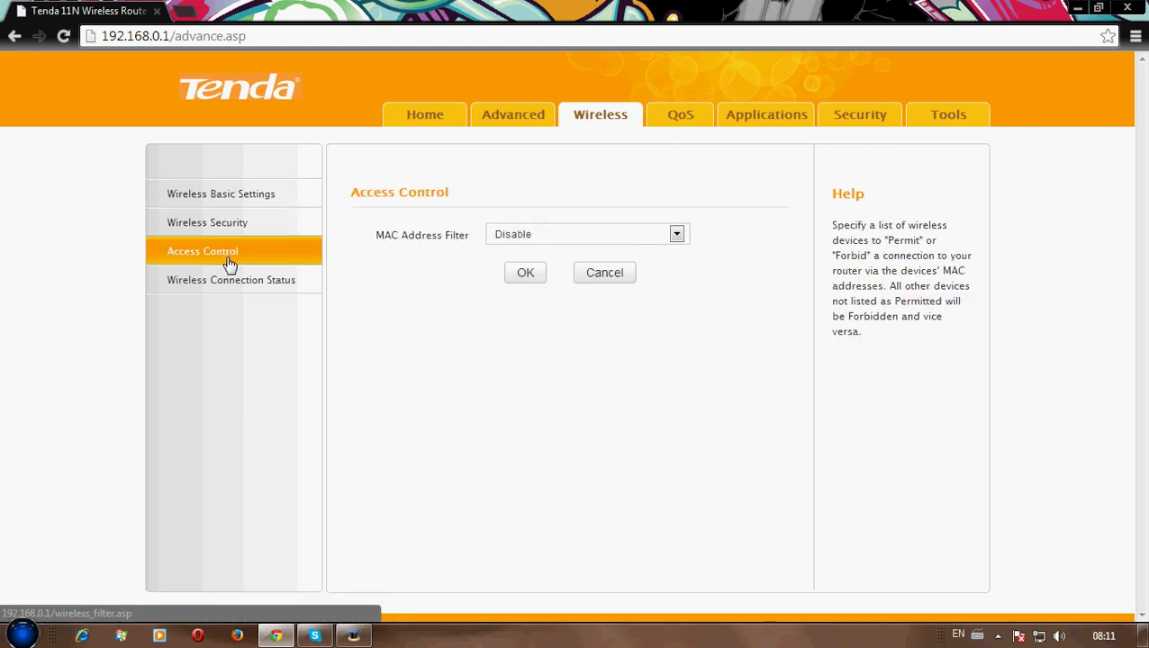
{"action": "left_click", "coordinate": [243, 286]}
{"action": "left_click", "coordinate": [260, 198]}
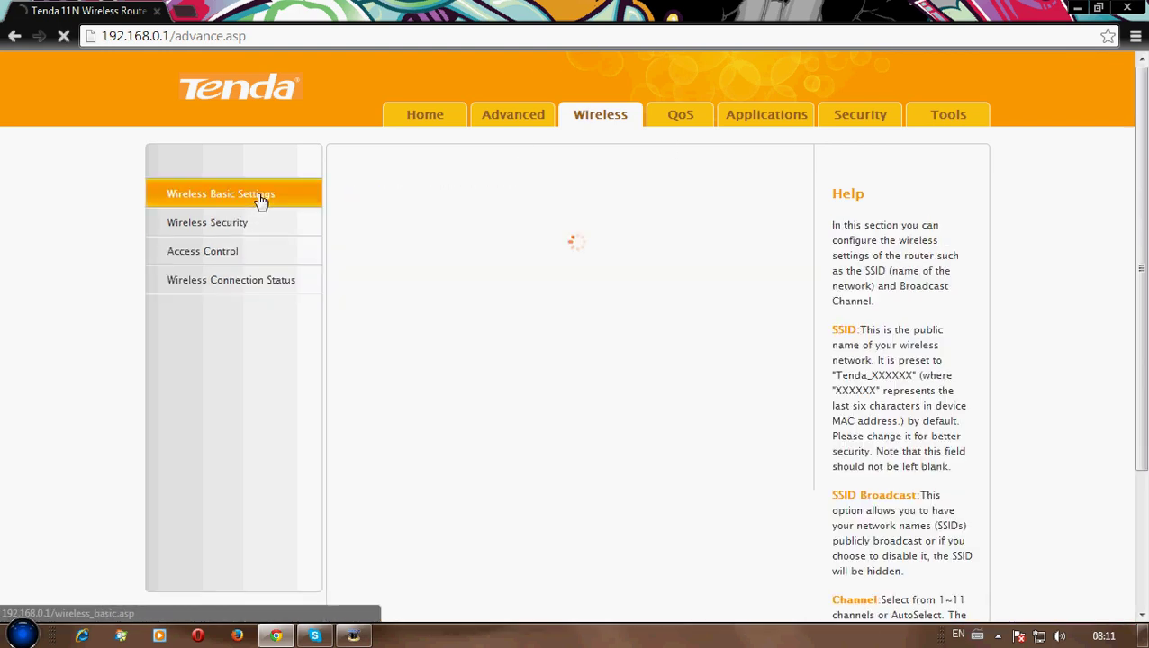